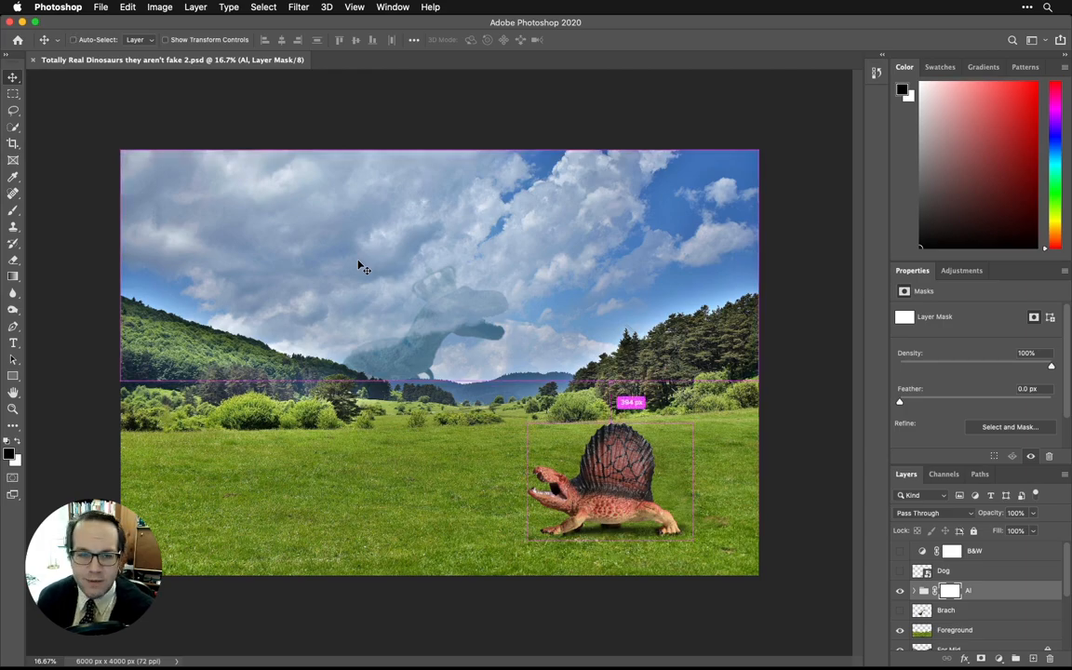
Examine the composite up close, from the distant dinosaur in the clouds to the skin and sail of the foreground dinosaur.
key("super+equal")
key("super+equal")
key("super+equal")
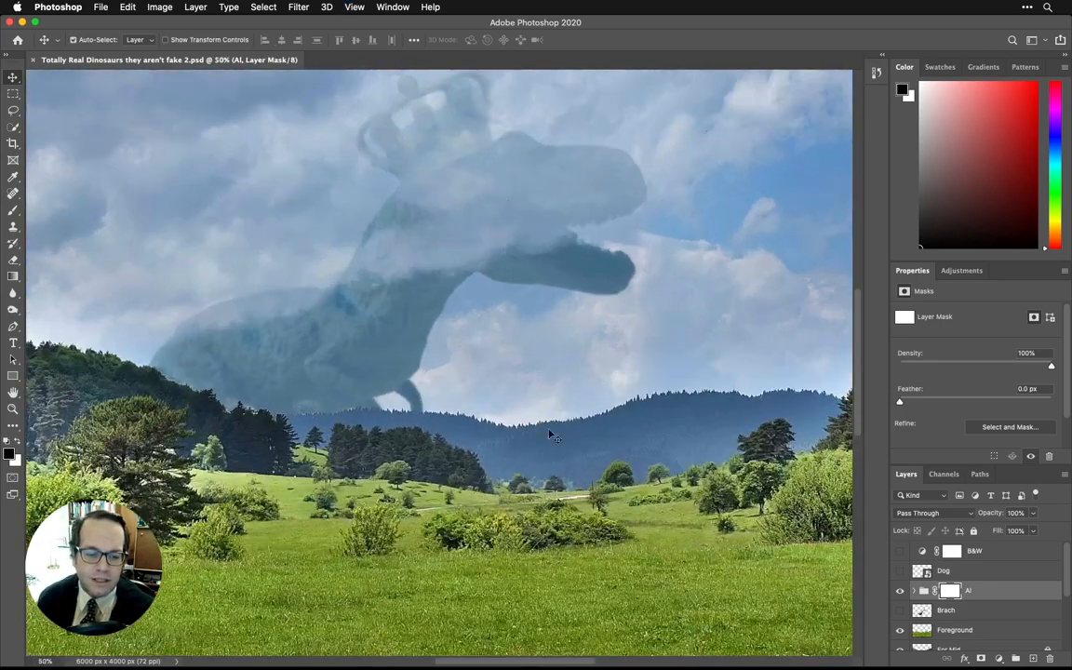
left_click_drag(633, 452, 447, 286)
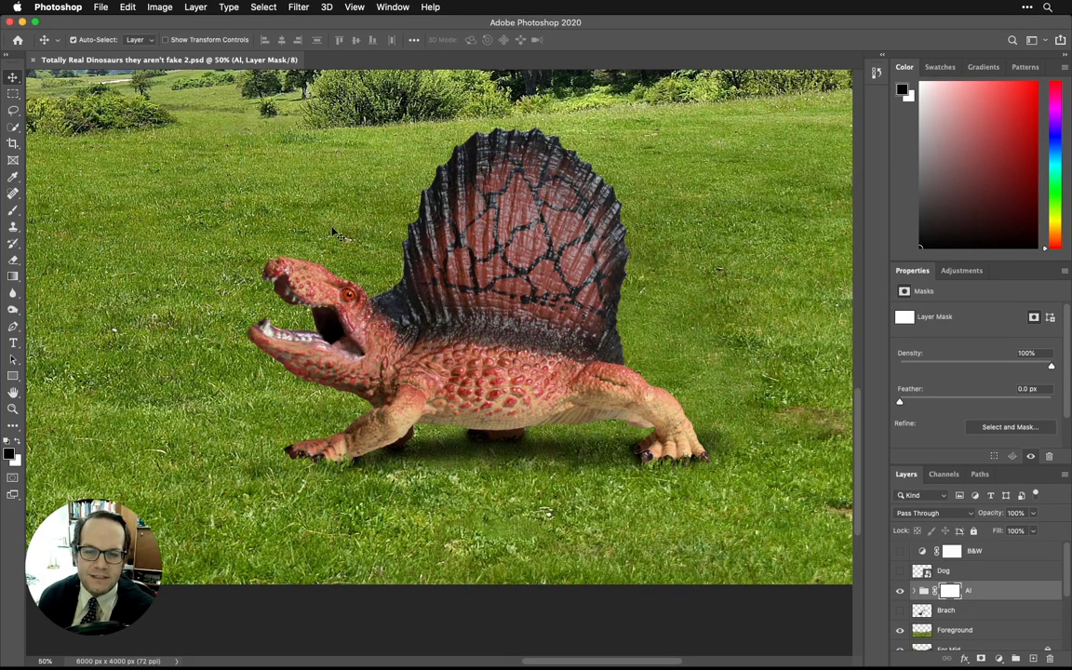
left_click_drag(430, 293, 587, 422)
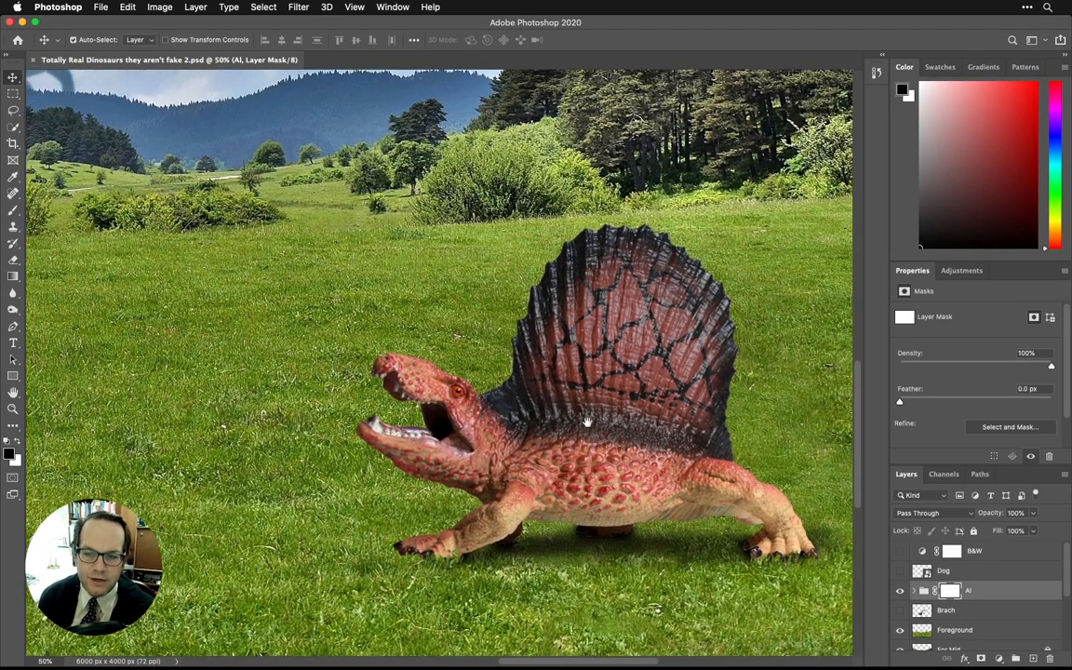
left_click_drag(313, 303, 497, 402)
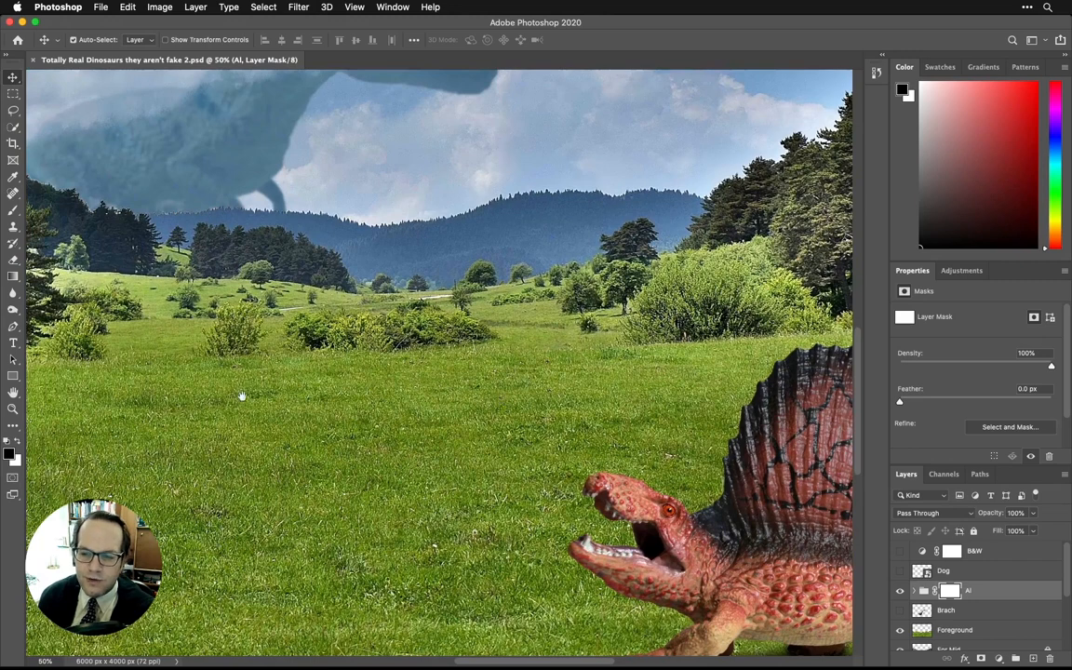
left_click_drag(241, 395, 418, 445)
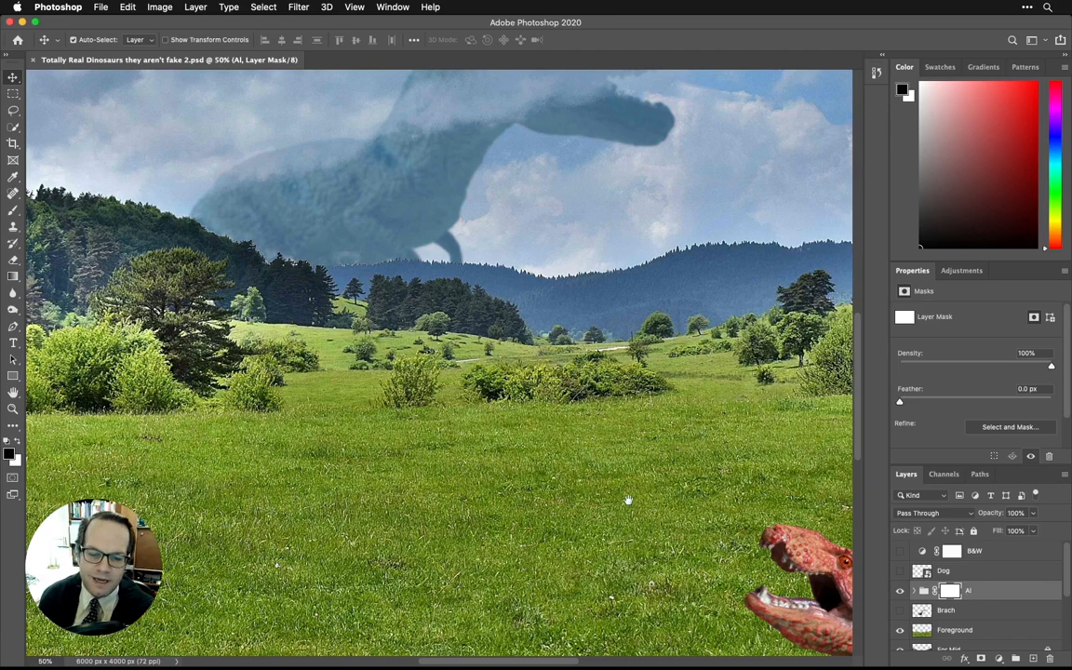
left_click_drag(628, 500, 81, 271)
left_click_drag(347, 329, 297, 354)
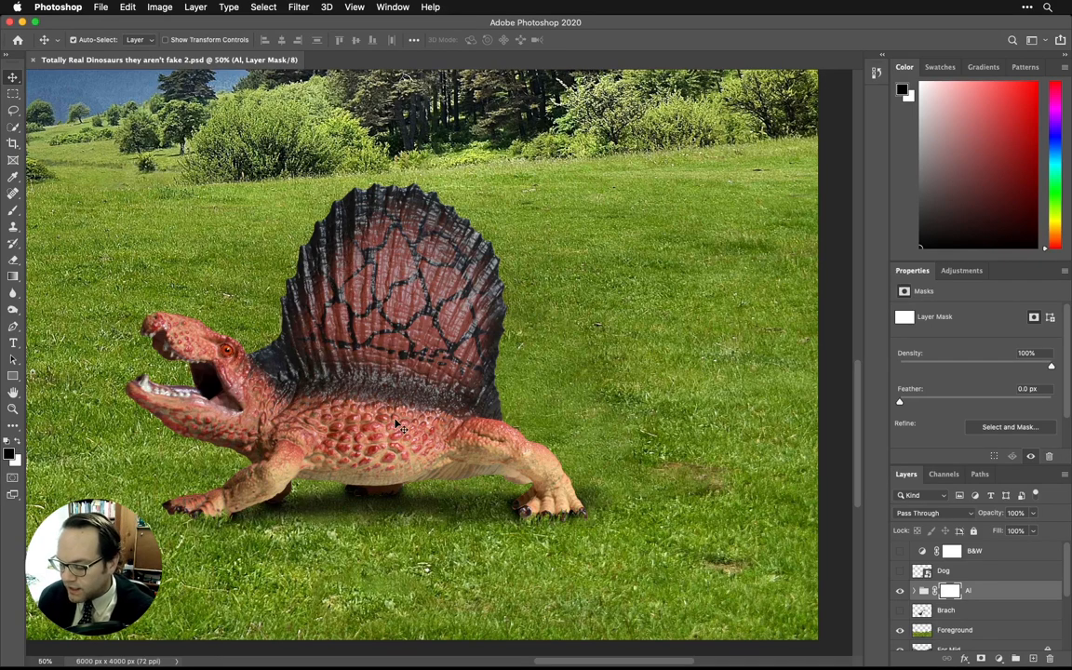
key("super+equal")
key("super+equal")
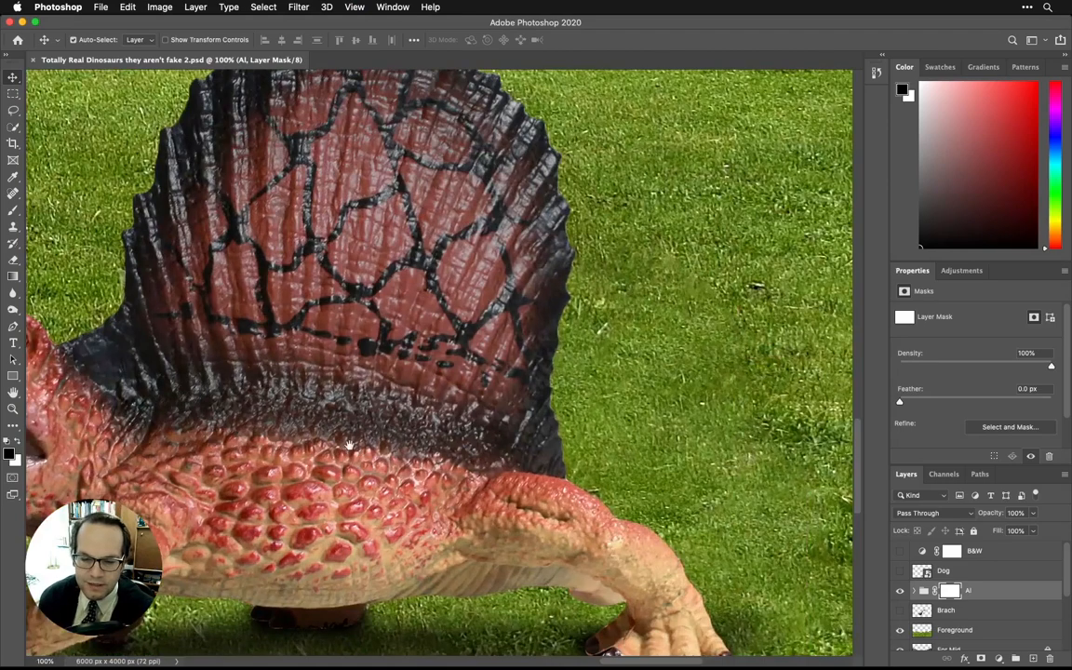
left_click_drag(349, 444, 433, 343)
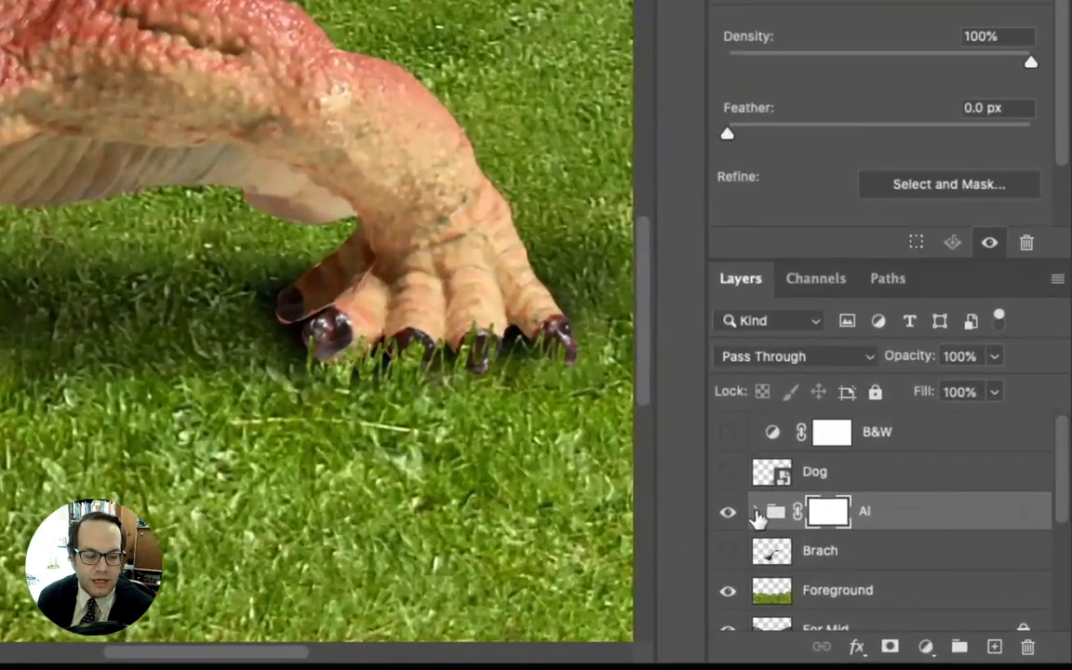
Expand the Al group and open the contents of its Al smart object for editing.
left_click(913, 591)
scroll(972, 606, "down", 3)
scroll(875, 543, "down", 5)
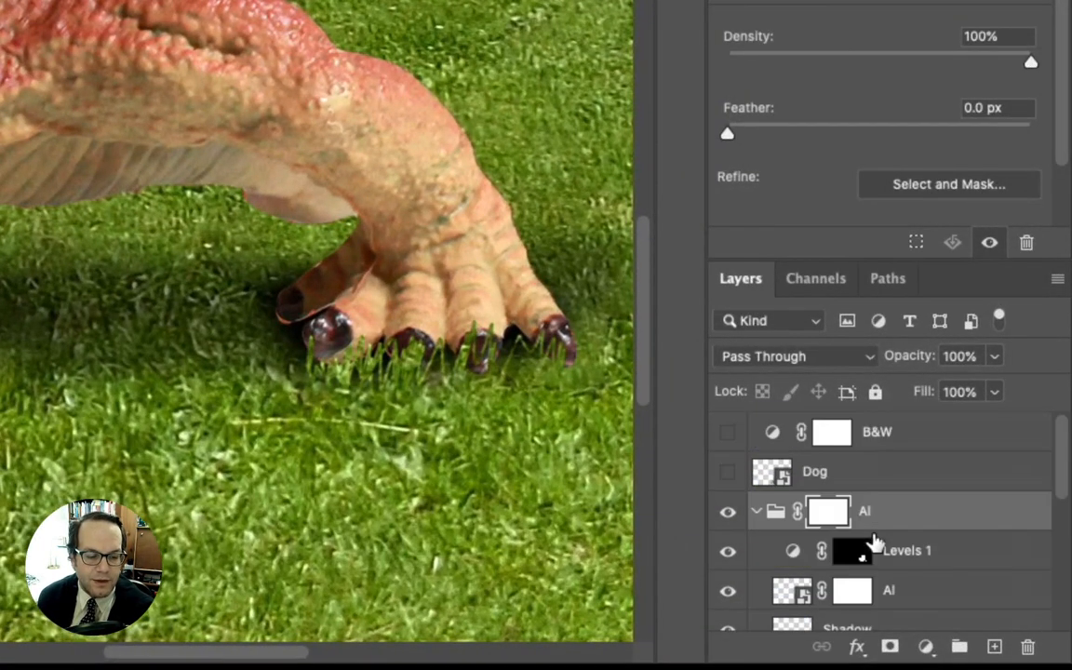
double_click(789, 561)
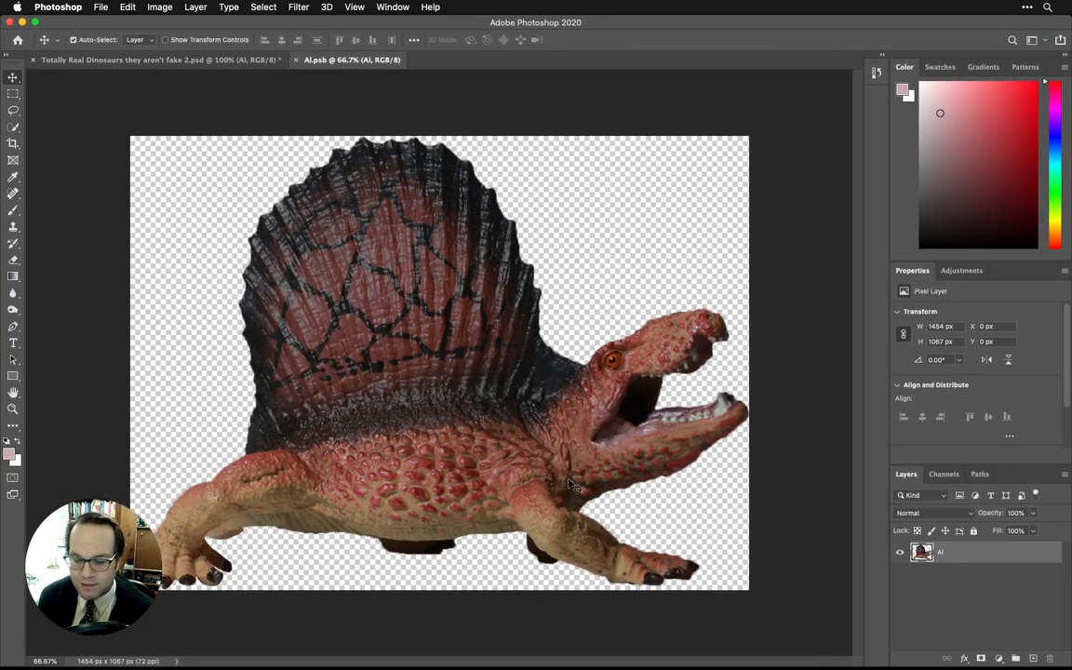
Start a Color Range selection on the dinosaur's scaly flank with the selection preview set to None.
key("super")
key("super+plus")
key("super+plus")
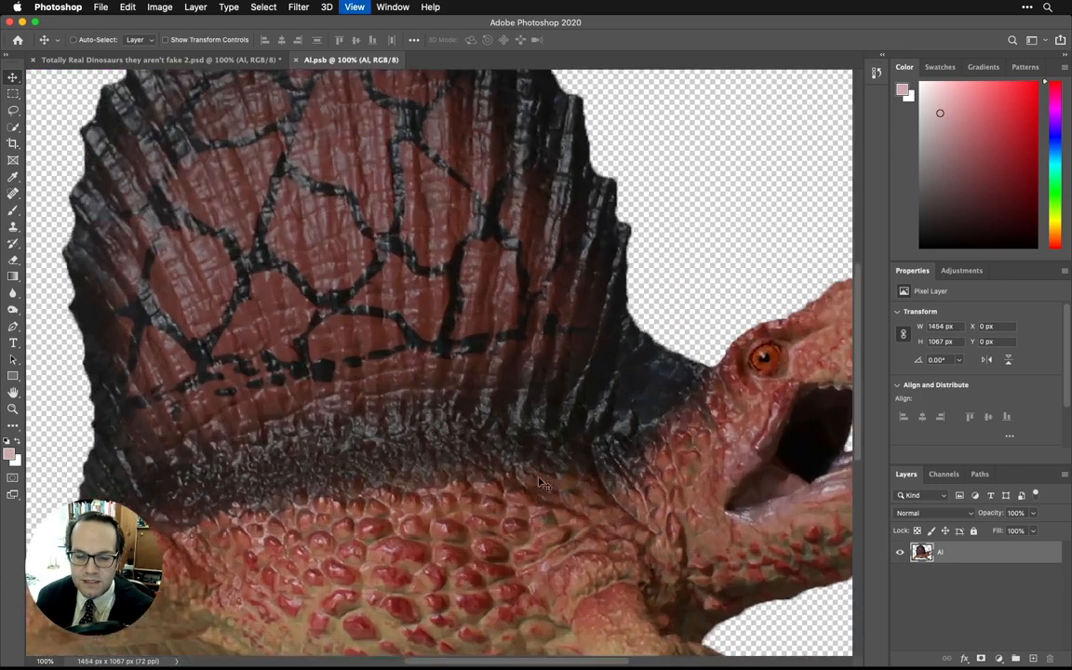
left_click_drag(456, 490, 452, 203)
left_click_drag(450, 307, 460, 272)
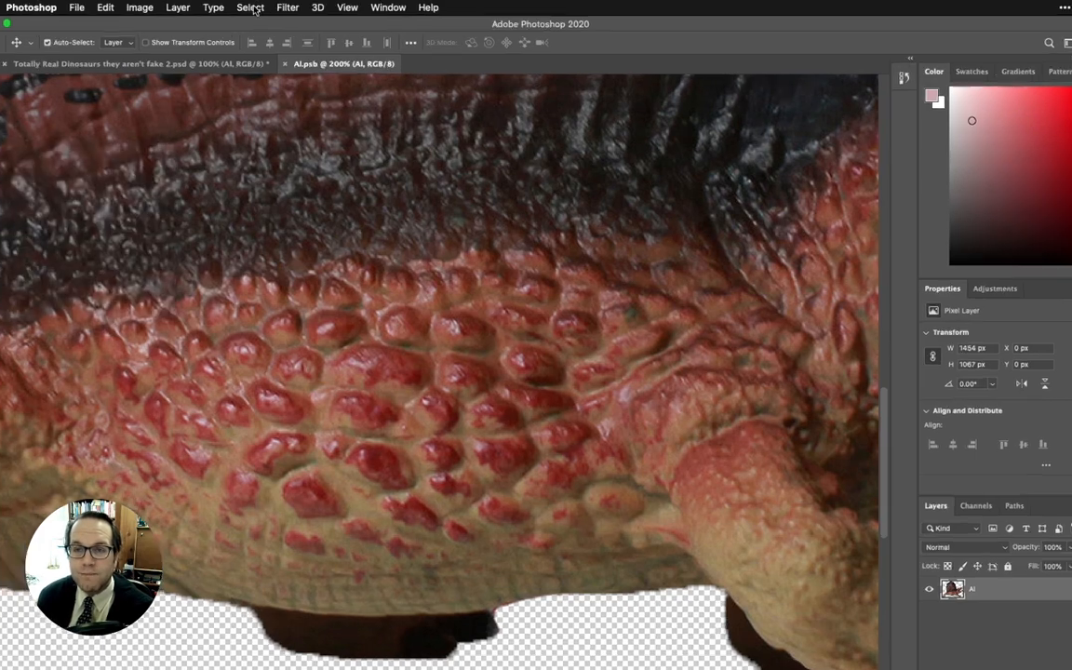
left_click(263, 6)
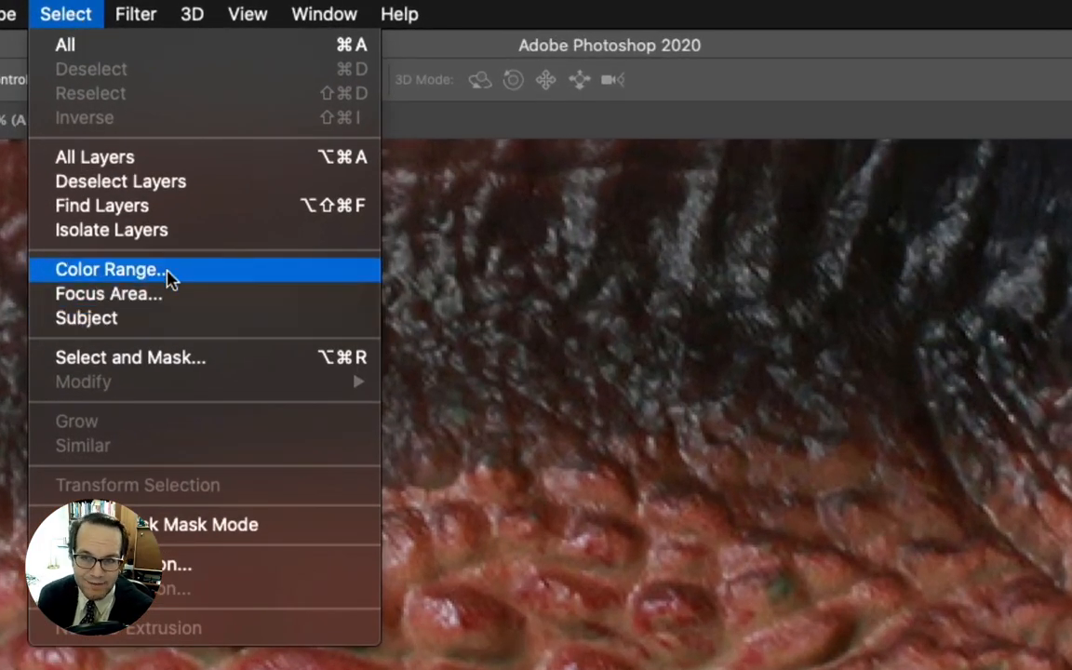
left_click(169, 269)
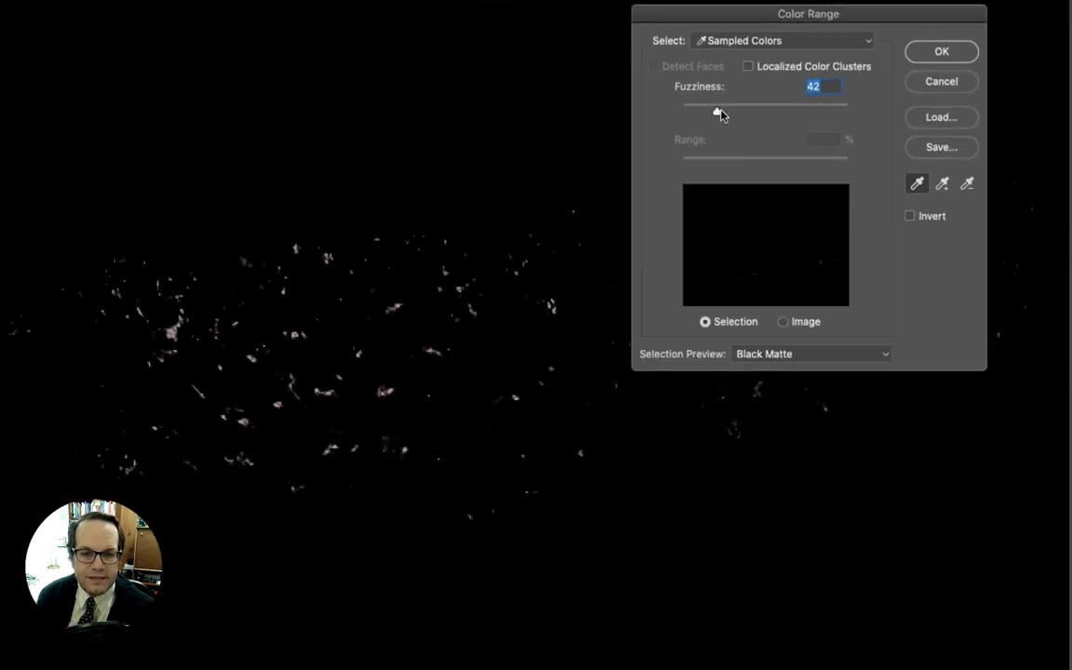
left_click(765, 346)
left_click(772, 318)
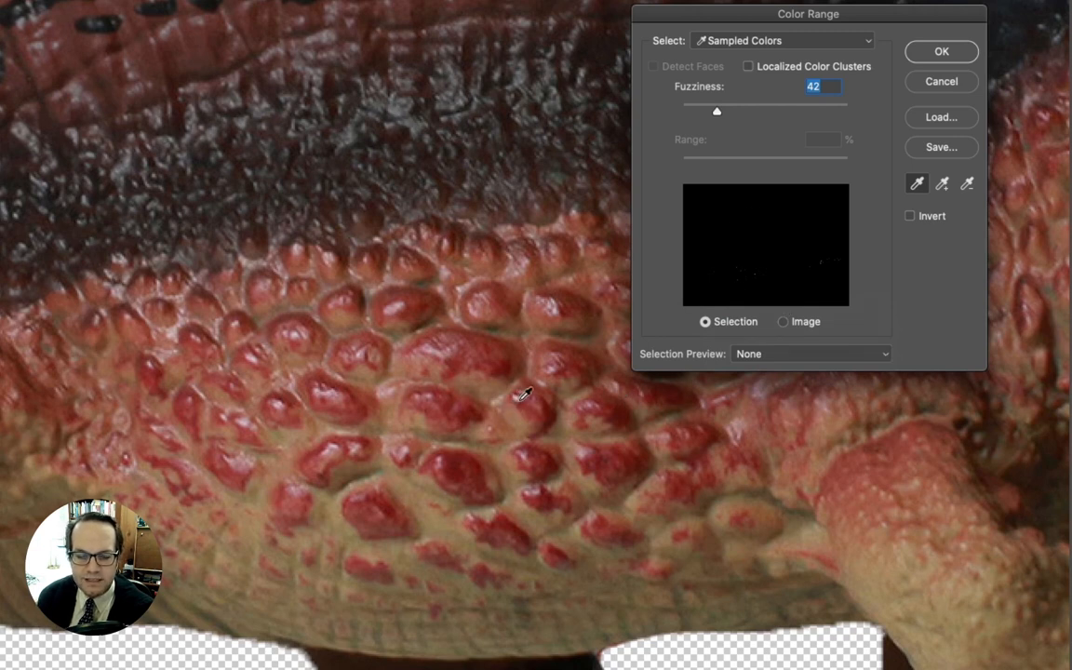
Add the shiny highlight on one of the red flank scales to the sampled colors and set Fuzziness to 39.
mouse_move(719, 113)
left_mouse_down()
mouse_move(745, 111)
mouse_move(733, 113)
left_mouse_up()
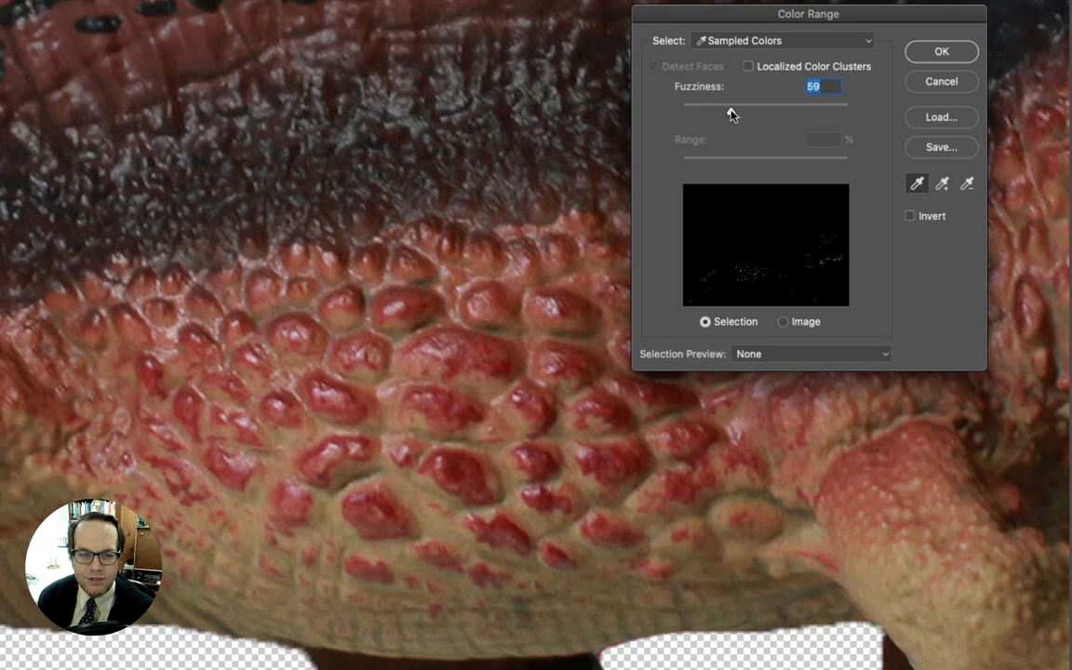
left_click(786, 358)
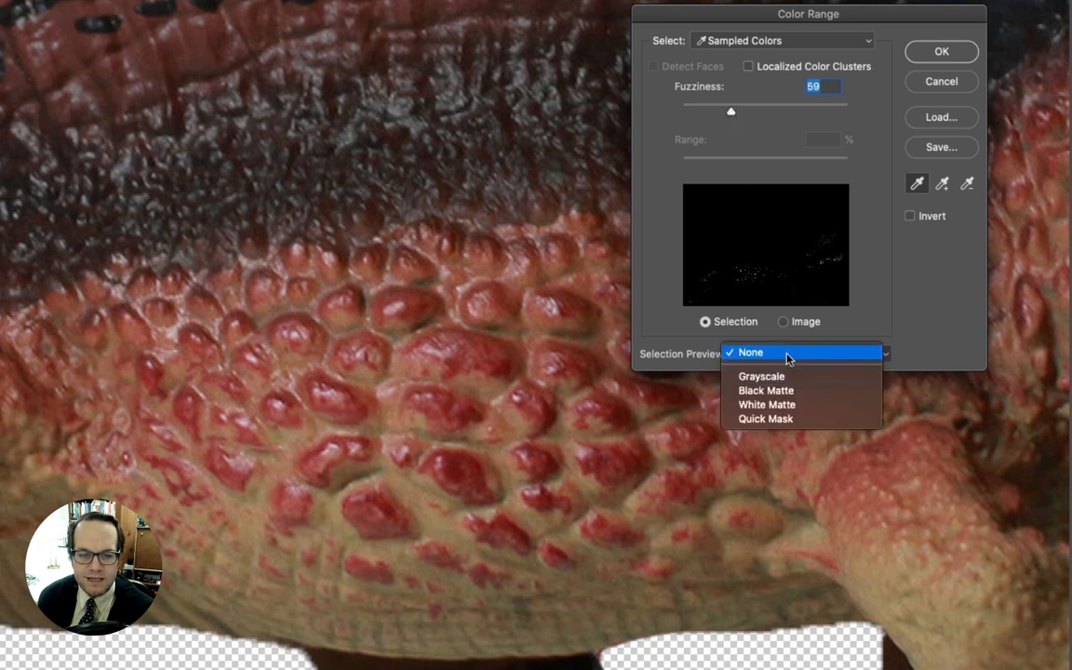
left_click(769, 349)
left_click(940, 184)
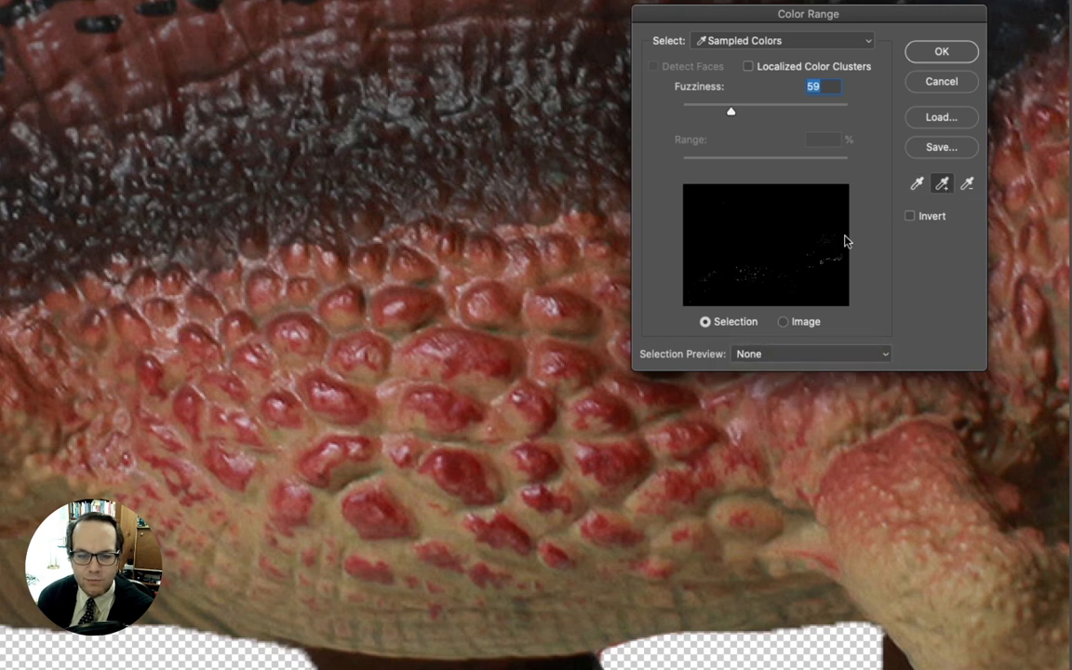
left_click(395, 313)
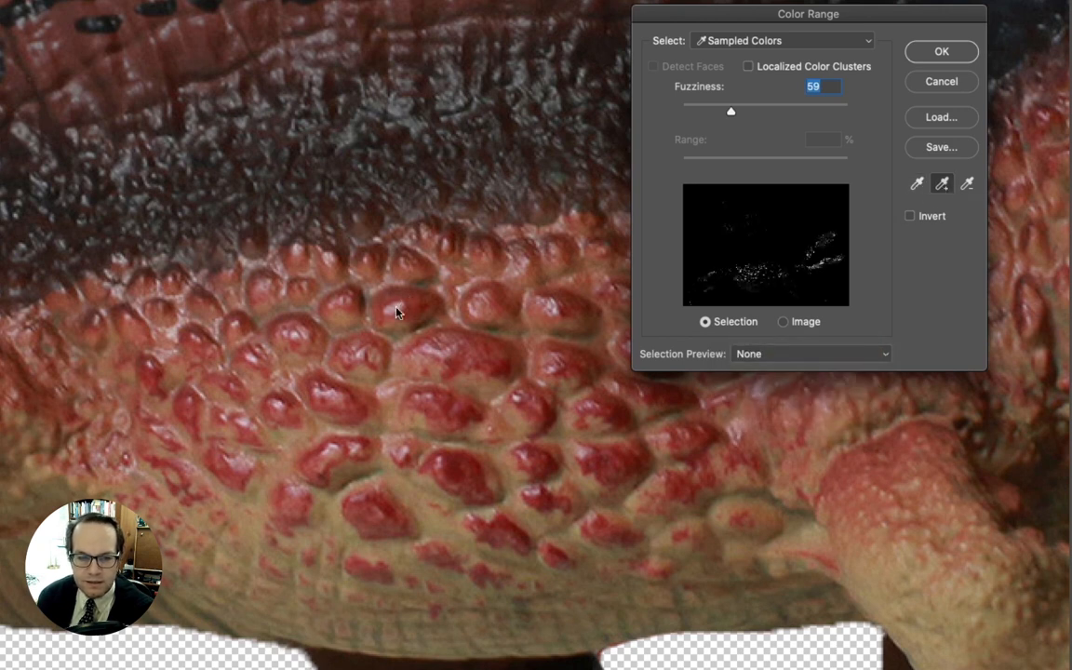
left_click_drag(731, 111, 713, 113)
Preview the color range on Black Matte, set Fuzziness to 44 and apply it as a selection.
left_click(867, 354)
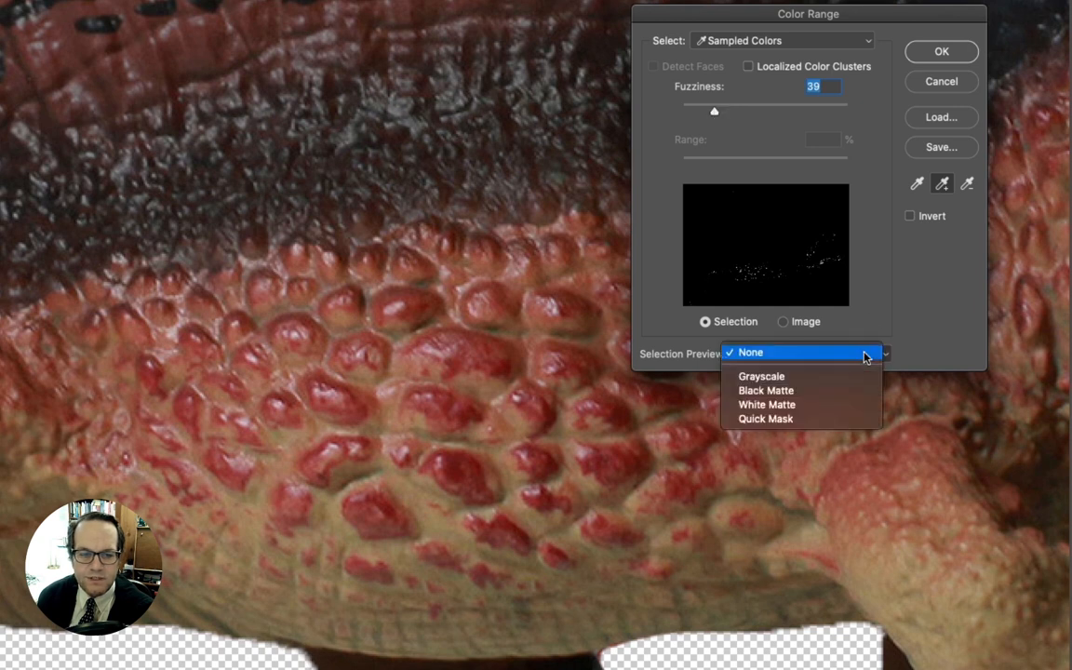
left_click(834, 390)
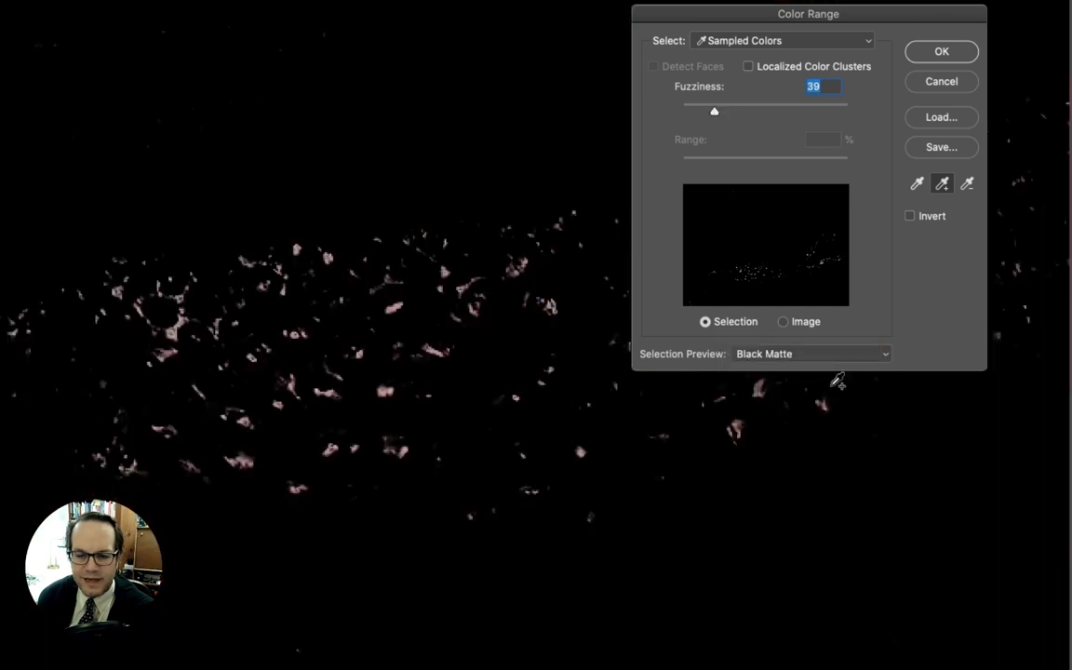
left_click_drag(712, 112, 718, 114)
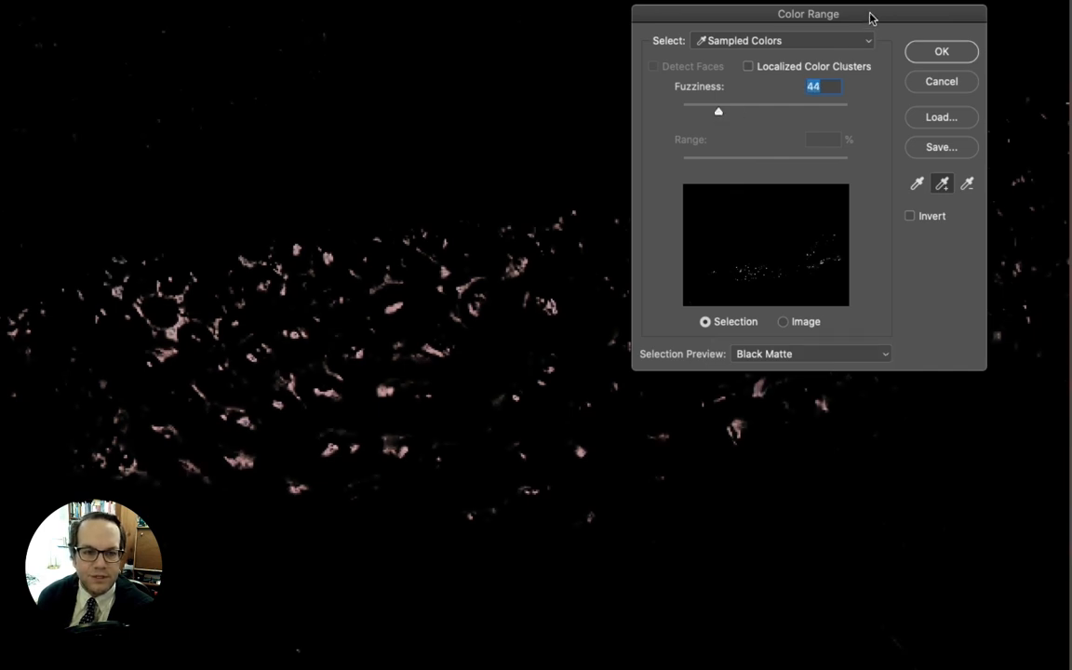
left_click_drag(874, 14, 833, 56)
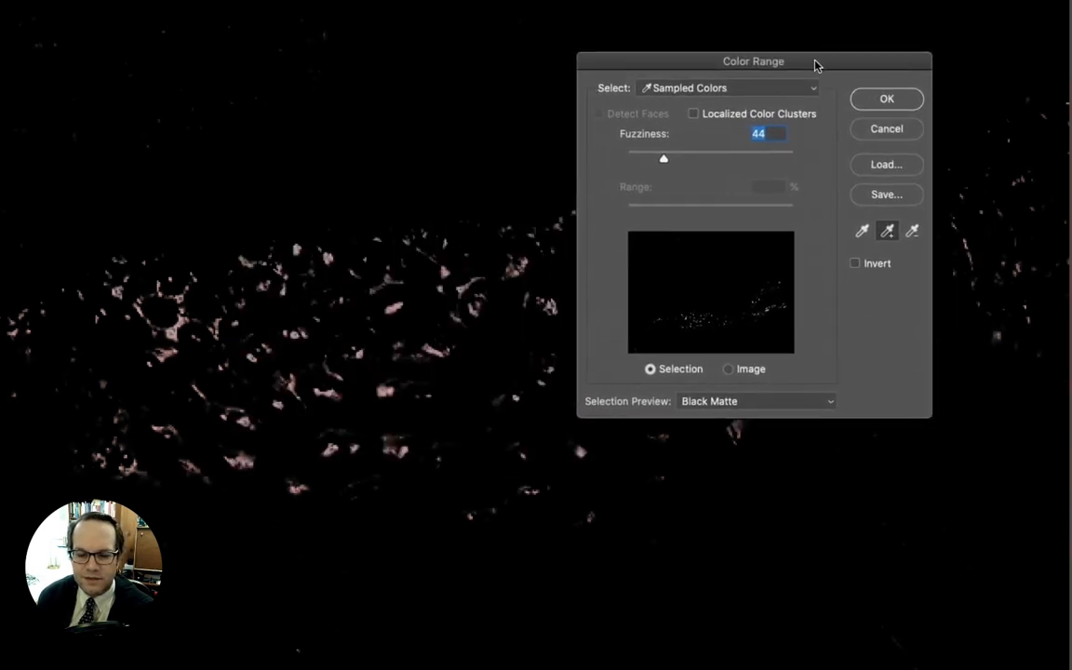
left_click_drag(269, 372, 568, 354)
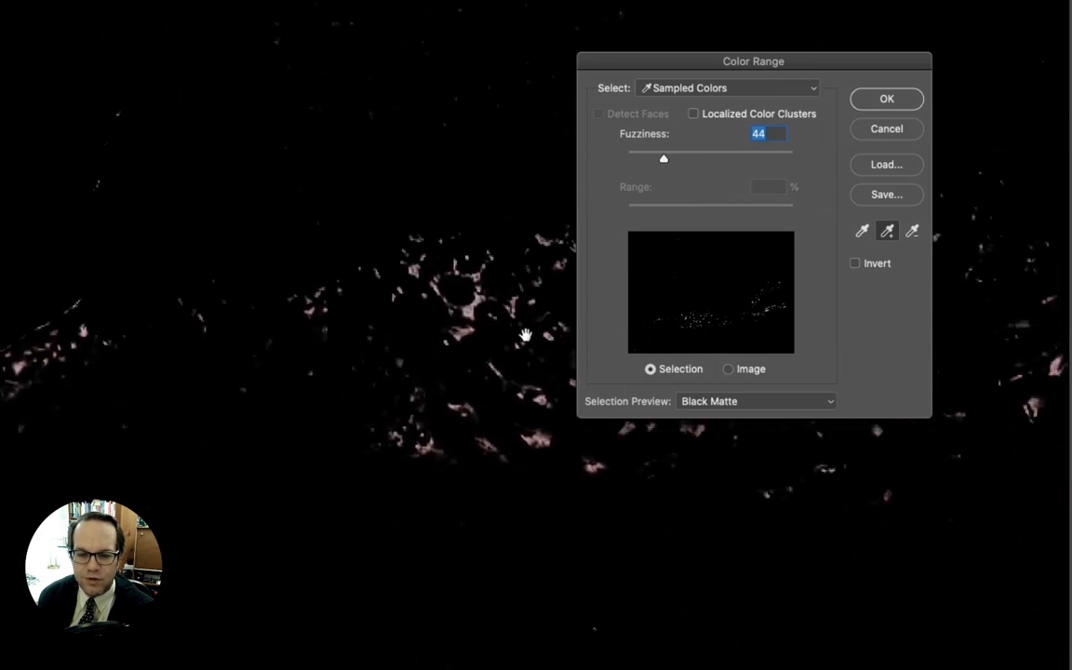
left_click_drag(483, 312, 379, 519)
left_click_drag(791, 521, 569, 591)
left_click_drag(837, 493, 550, 582)
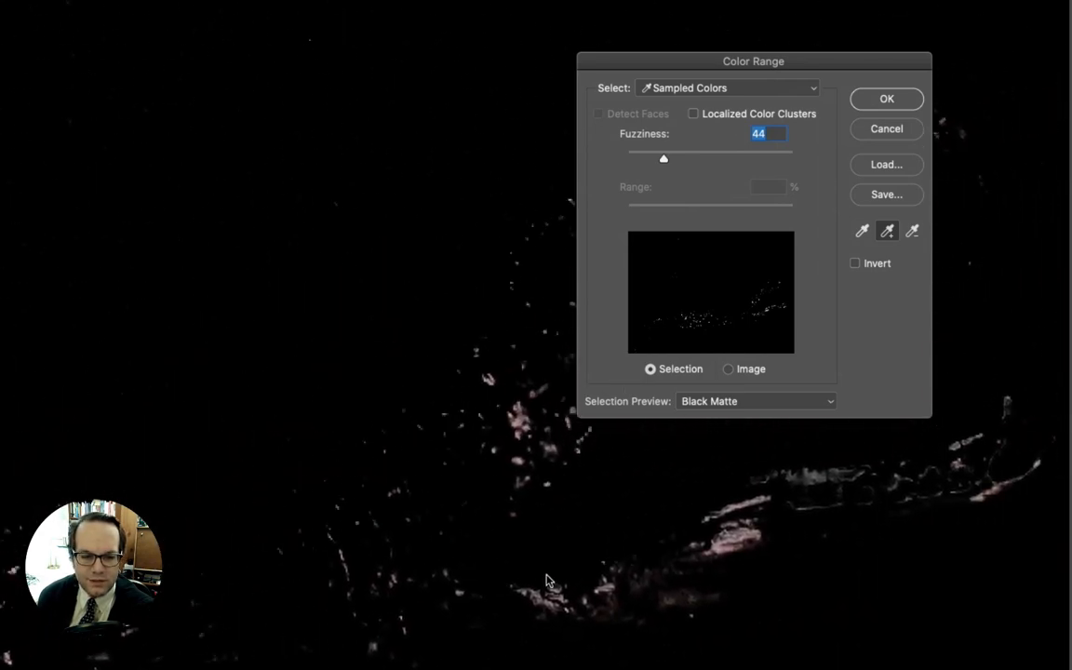
left_click_drag(726, 512, 527, 628)
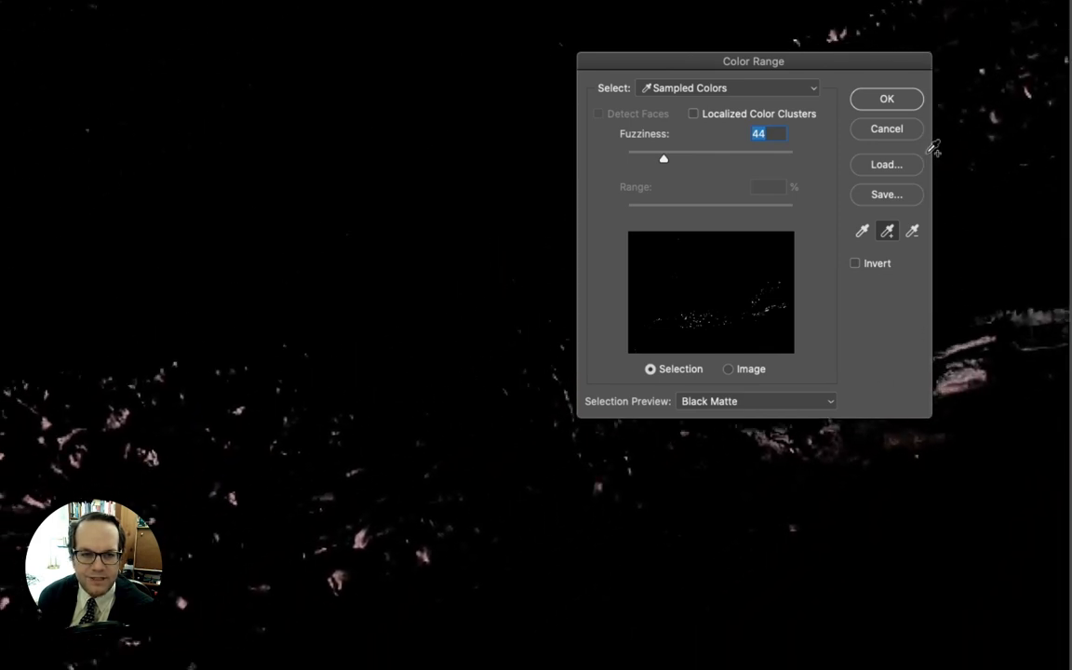
left_click(896, 98)
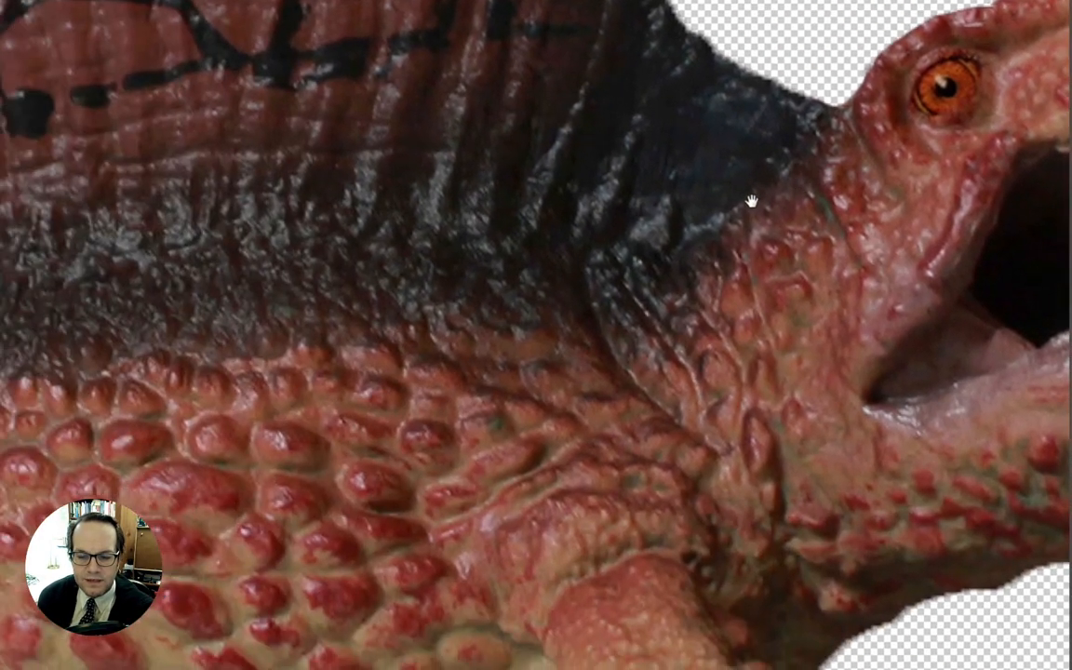
Expand the selection of the skin highlights by 3 pixels.
left_click_drag(752, 201, 890, 145)
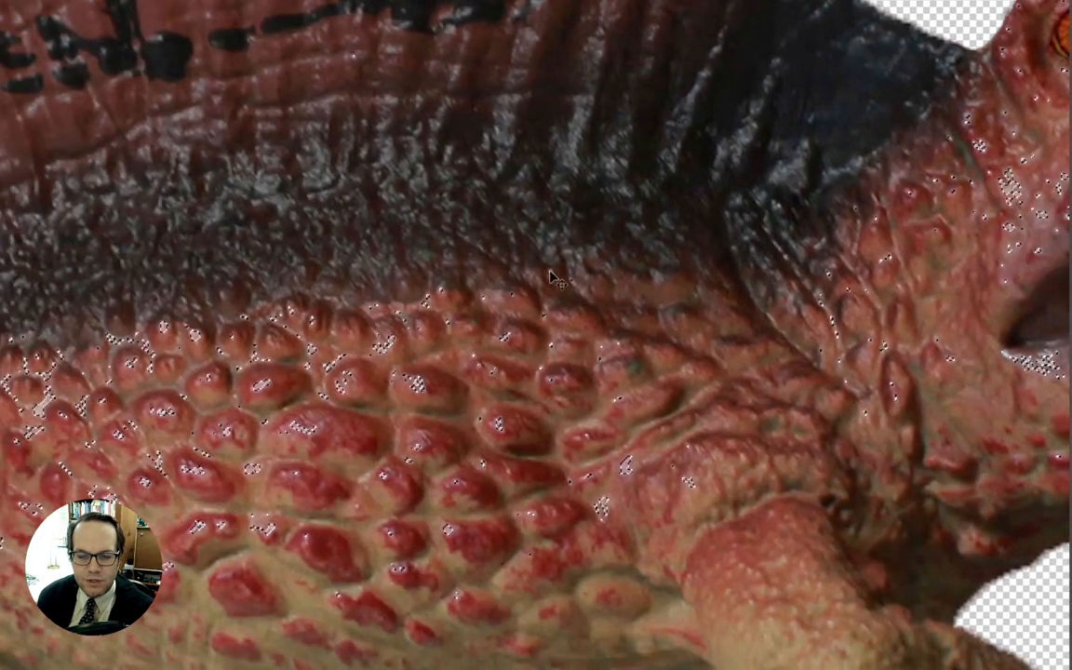
left_click_drag(549, 270, 616, 296)
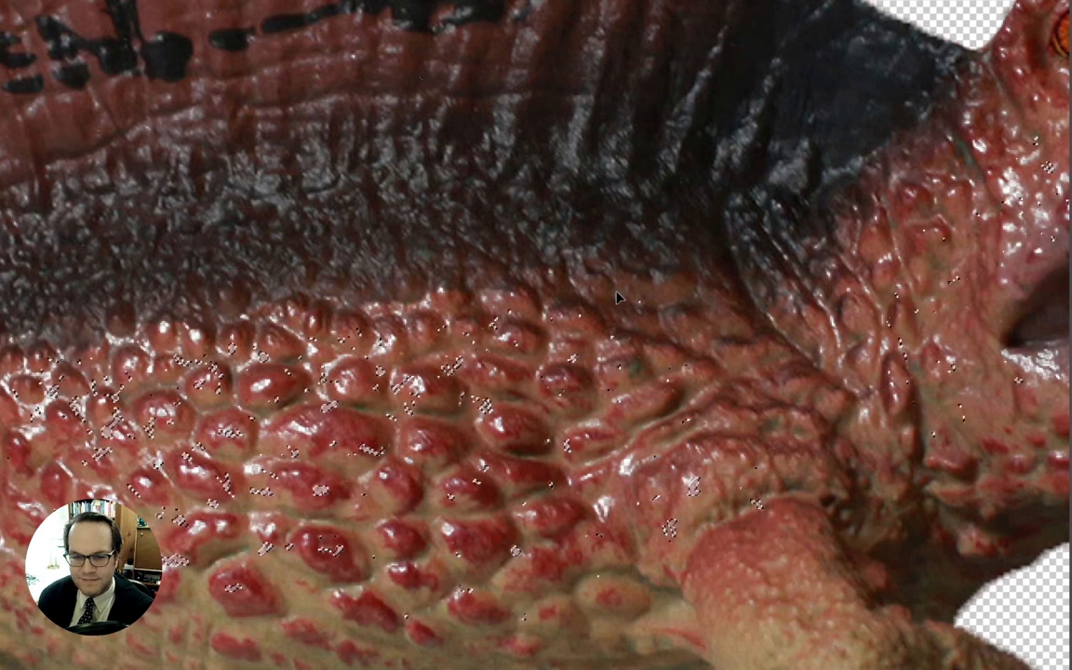
left_click_drag(471, 170, 574, 194)
left_click(346, 12)
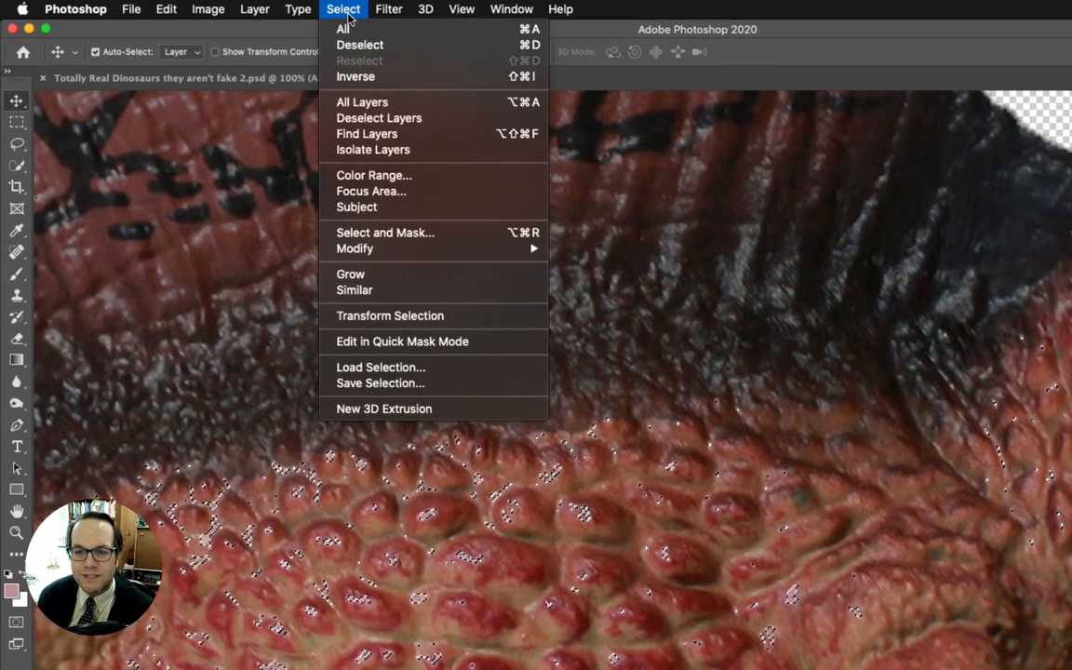
mouse_move(466, 249)
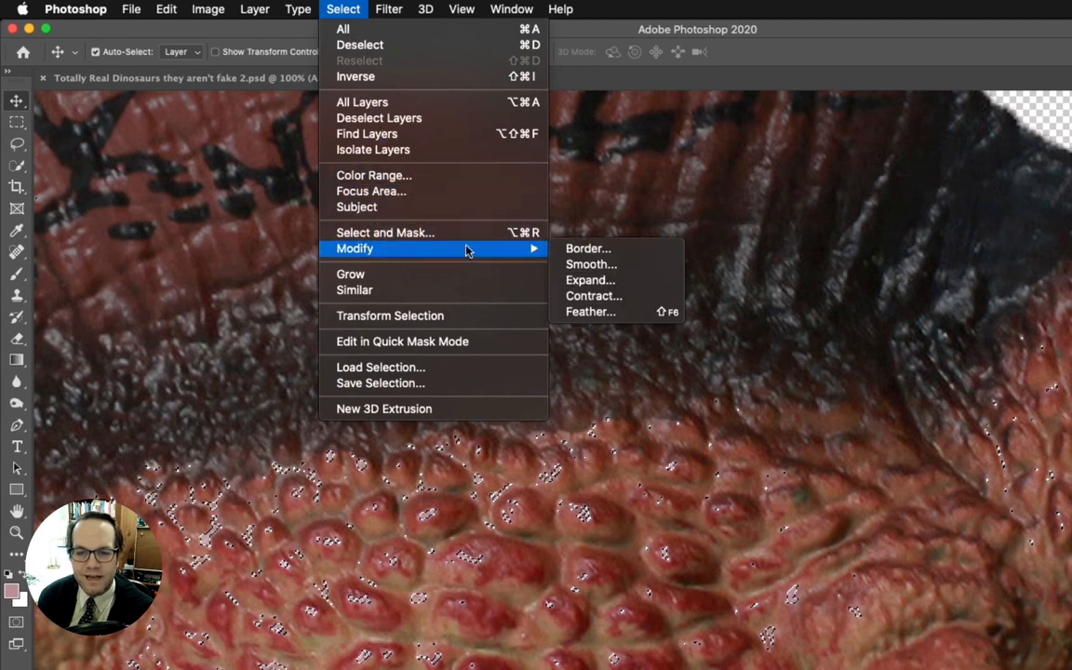
left_click(627, 296)
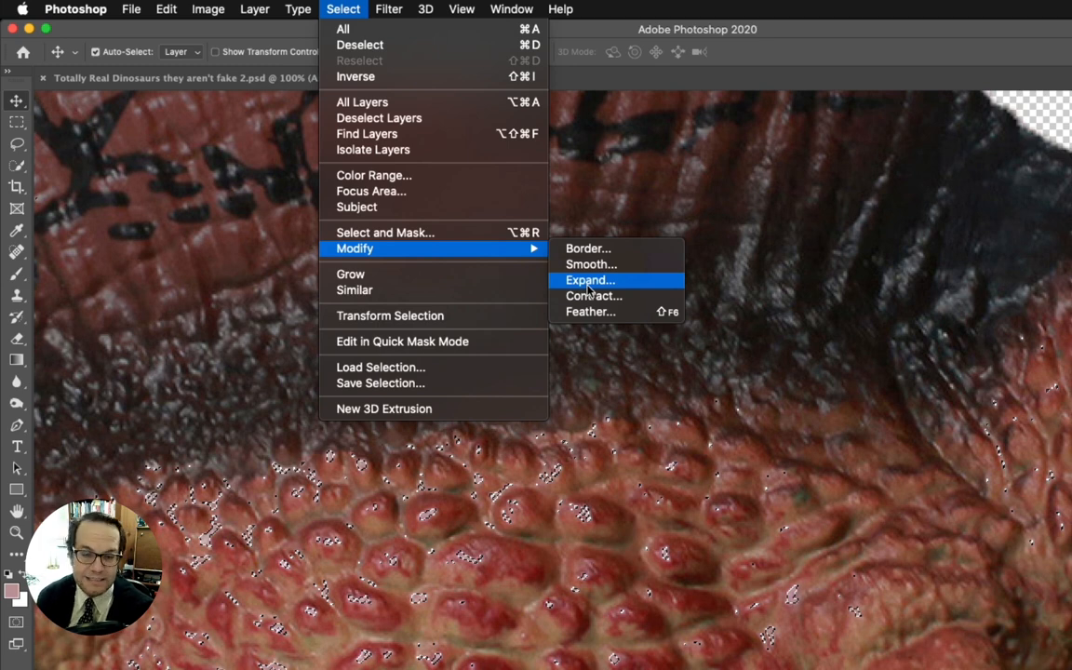
left_click(589, 281)
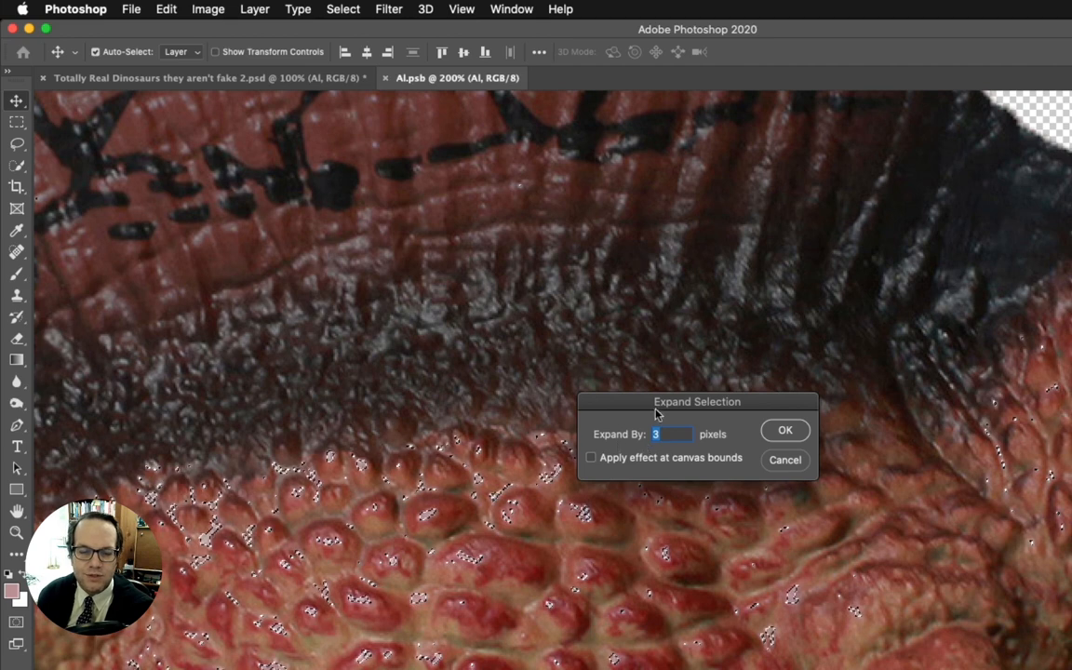
left_click(786, 433)
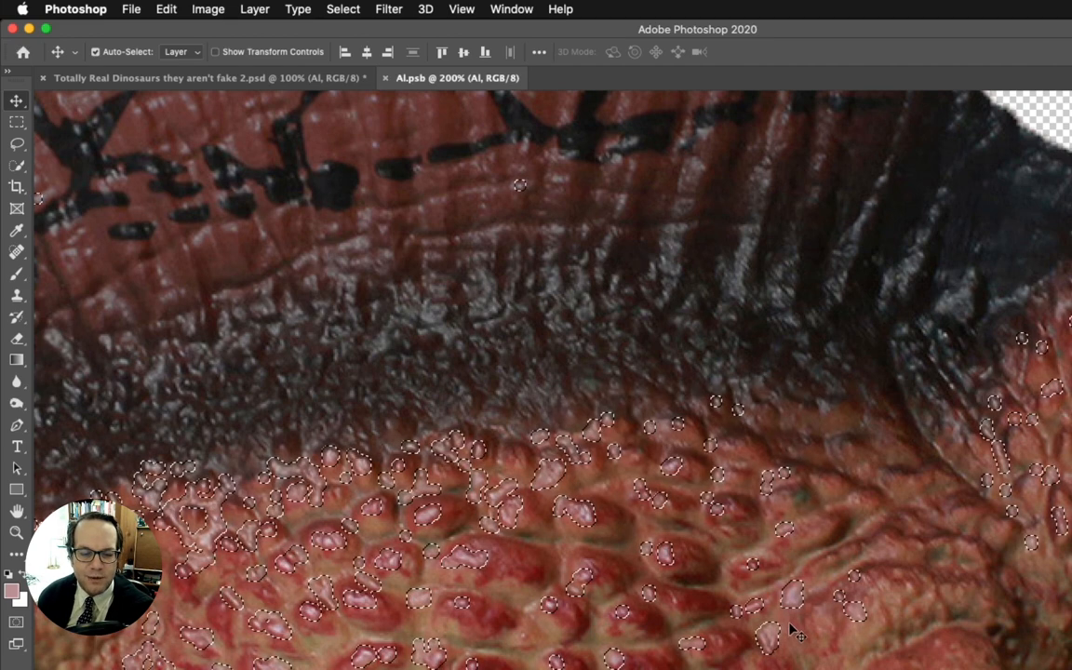
left_click_drag(438, 562, 921, 503)
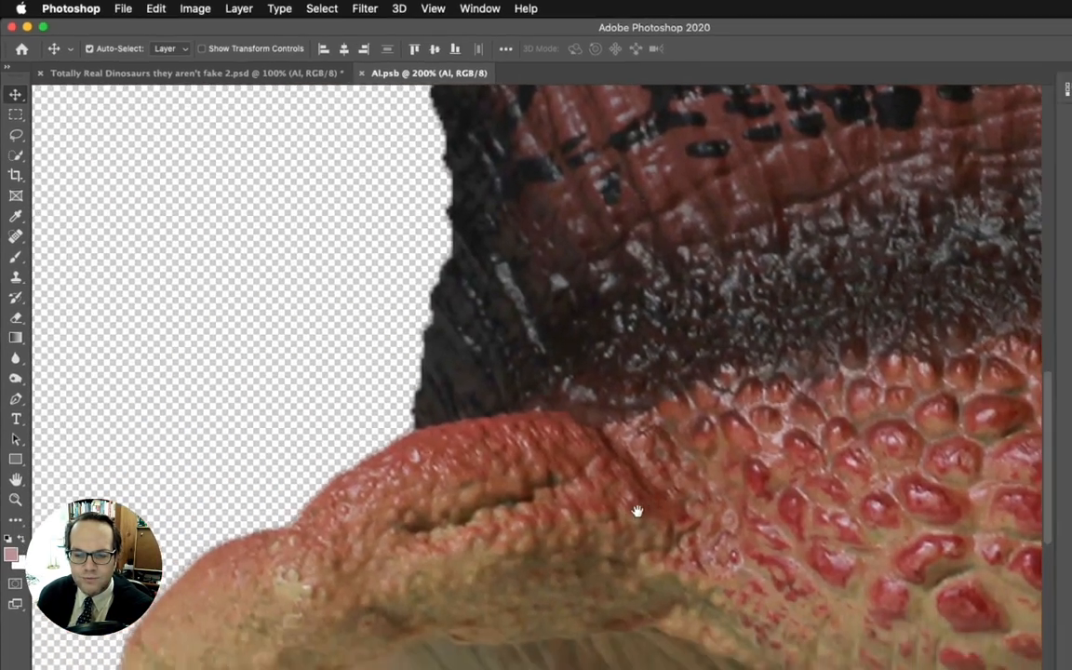
Fill the selected skin highlights with Content-Aware, using Color Adaptation, Normal mode and 100% opacity, and clear the selection.
left_click_drag(796, 540, 373, 519)
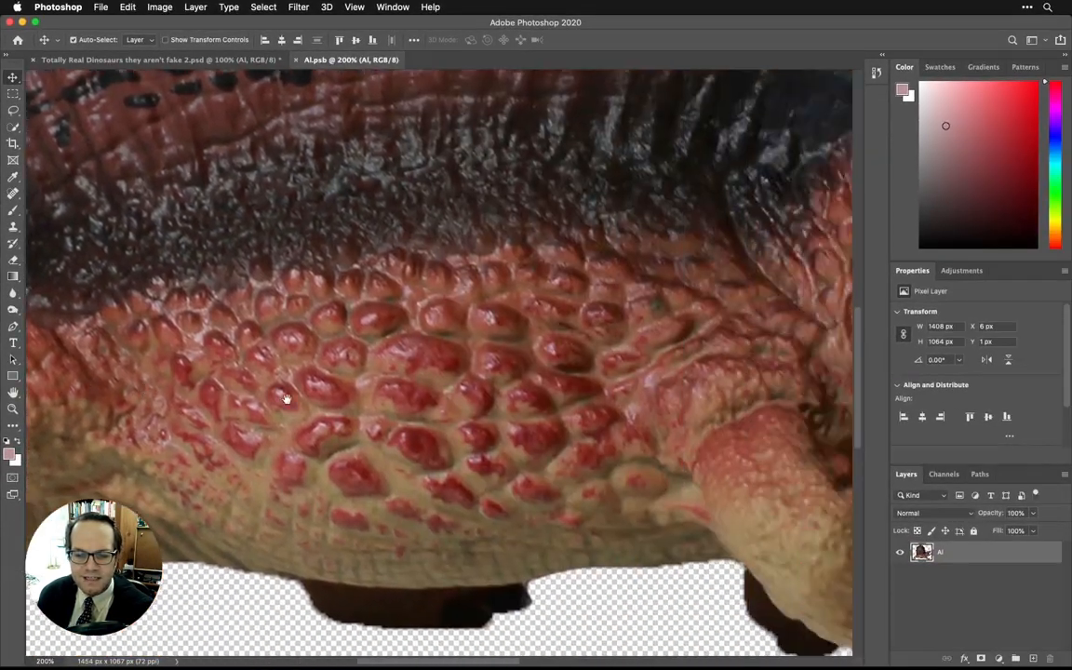
left_click_drag(819, 358, 543, 404)
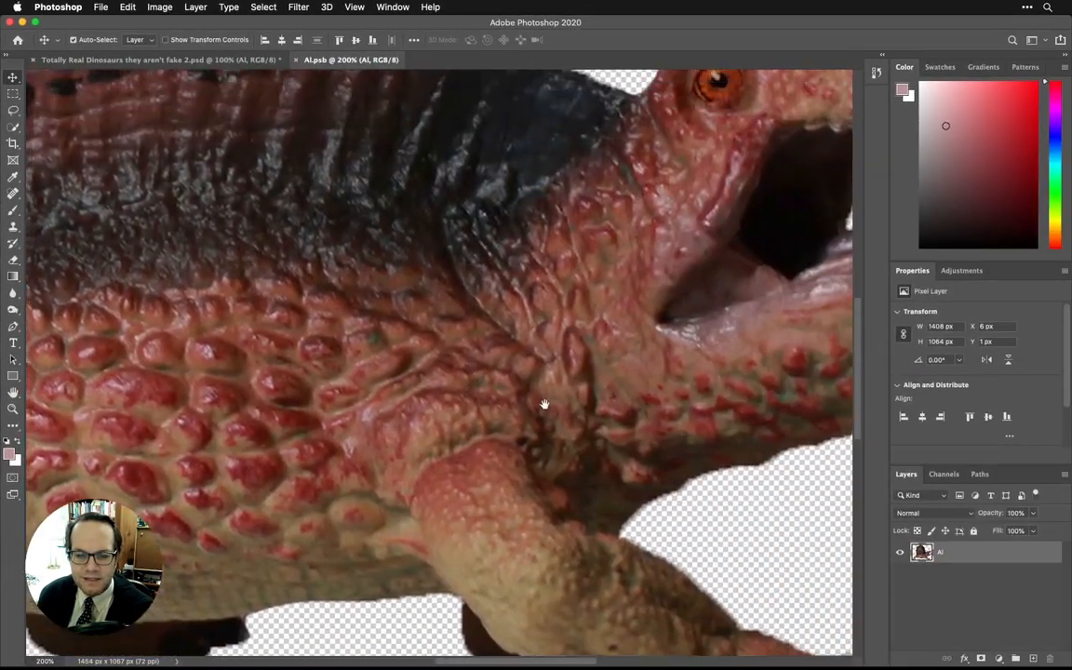
left_click_drag(610, 251, 495, 384)
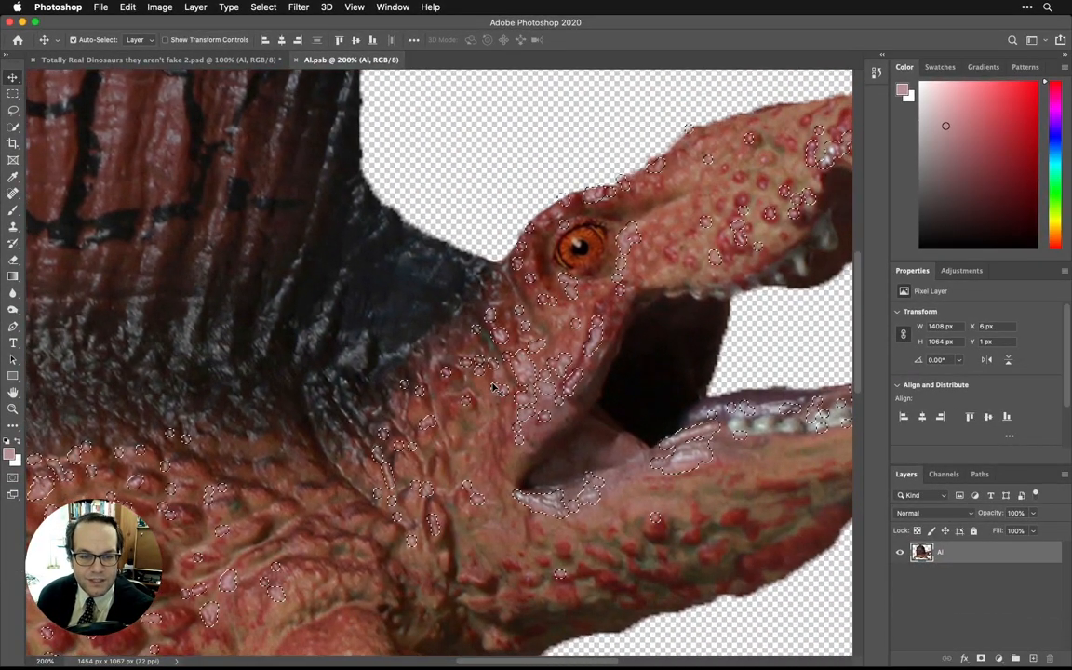
left_click_drag(299, 437, 481, 275)
left_click_drag(312, 395, 471, 349)
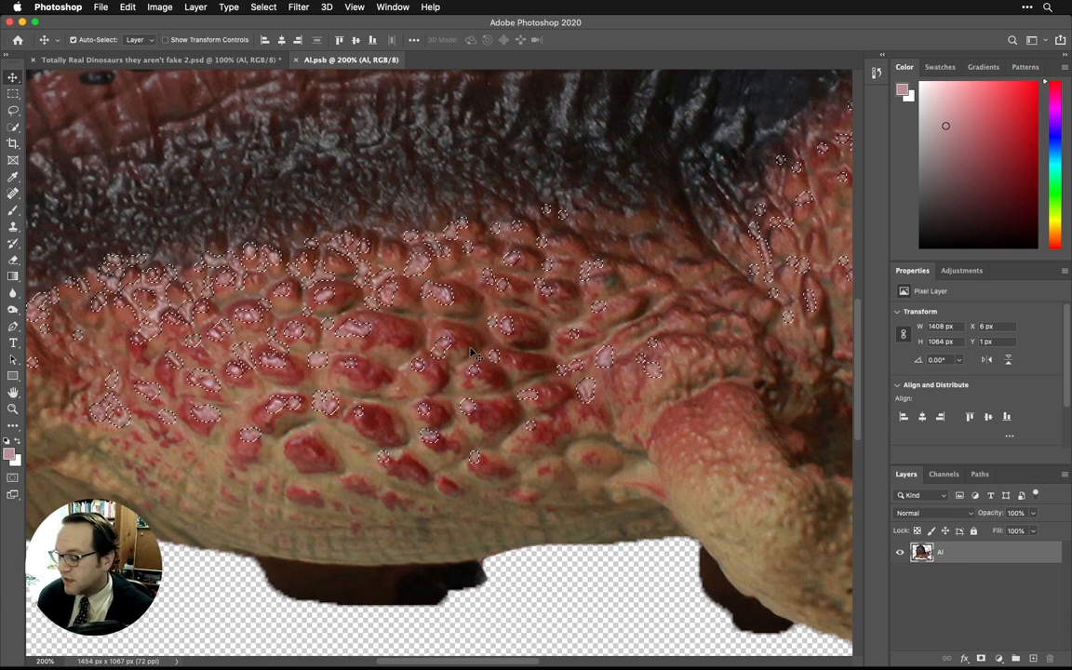
key("shift")
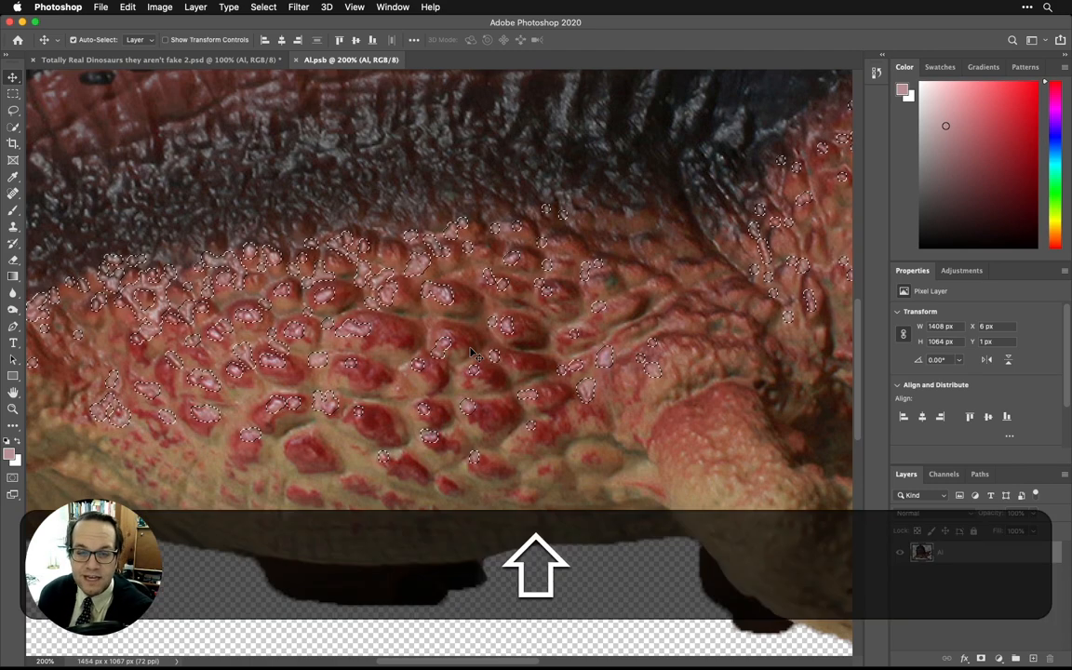
key("shift+BackSpace")
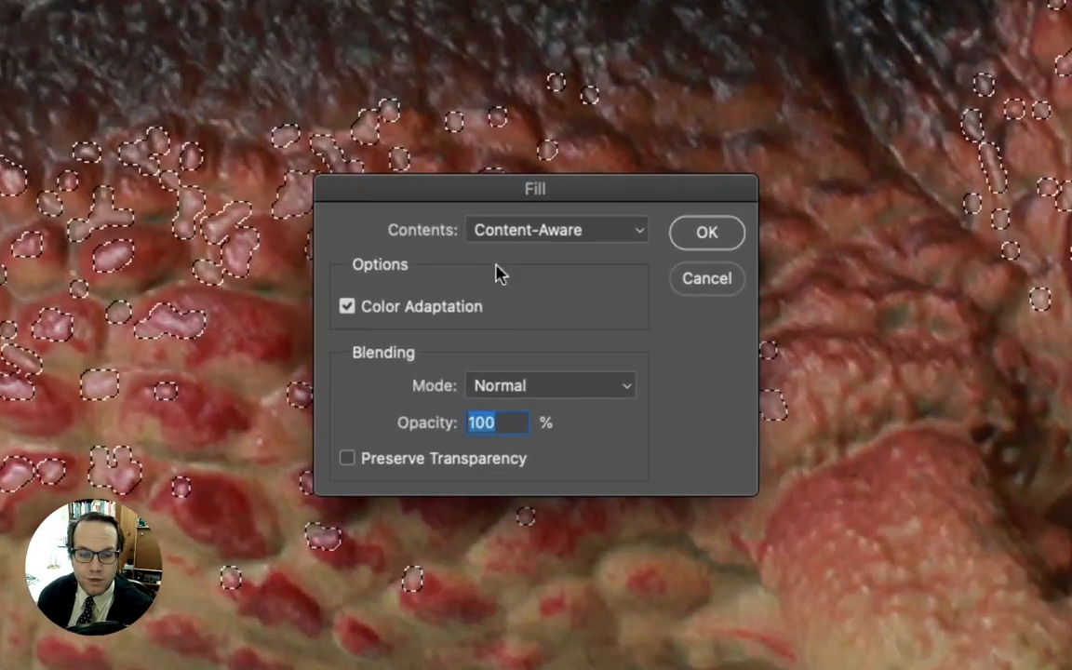
left_click(705, 235)
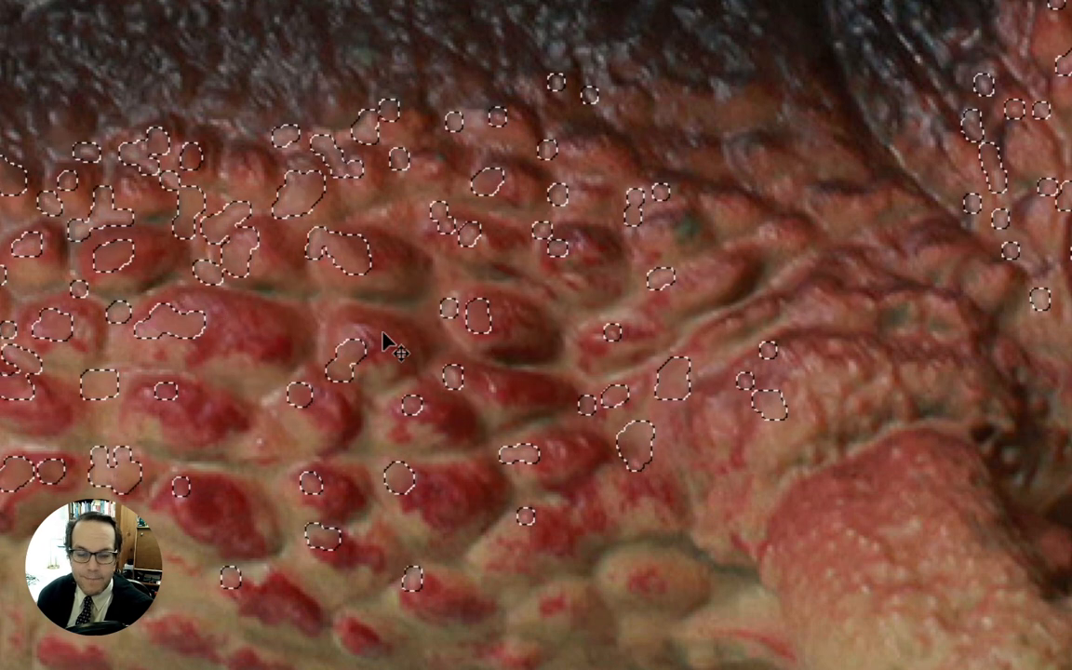
key("super+d")
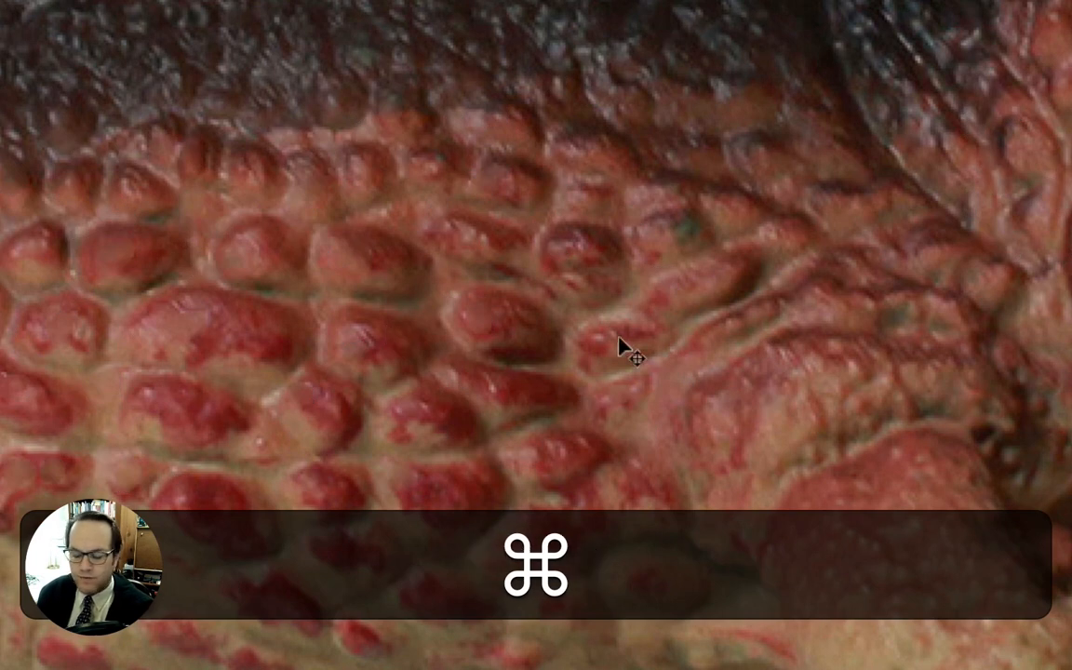
Save and close the Al.psb smart object and review the dinosaur's retouched skin in the main composite on the grass.
key("super+minus")
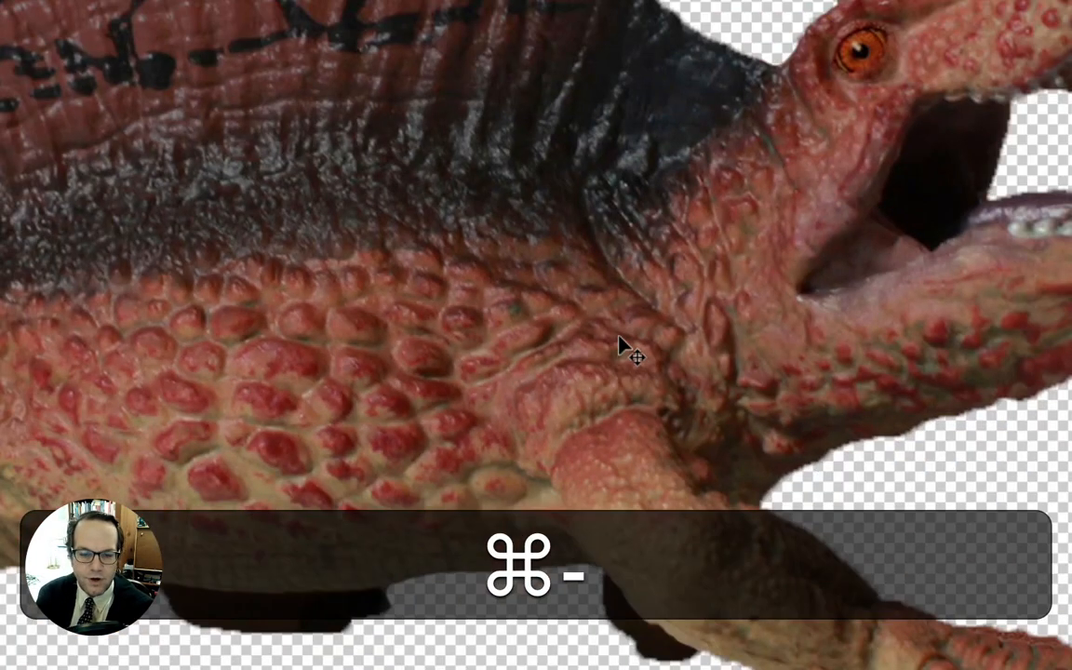
key("super+minus")
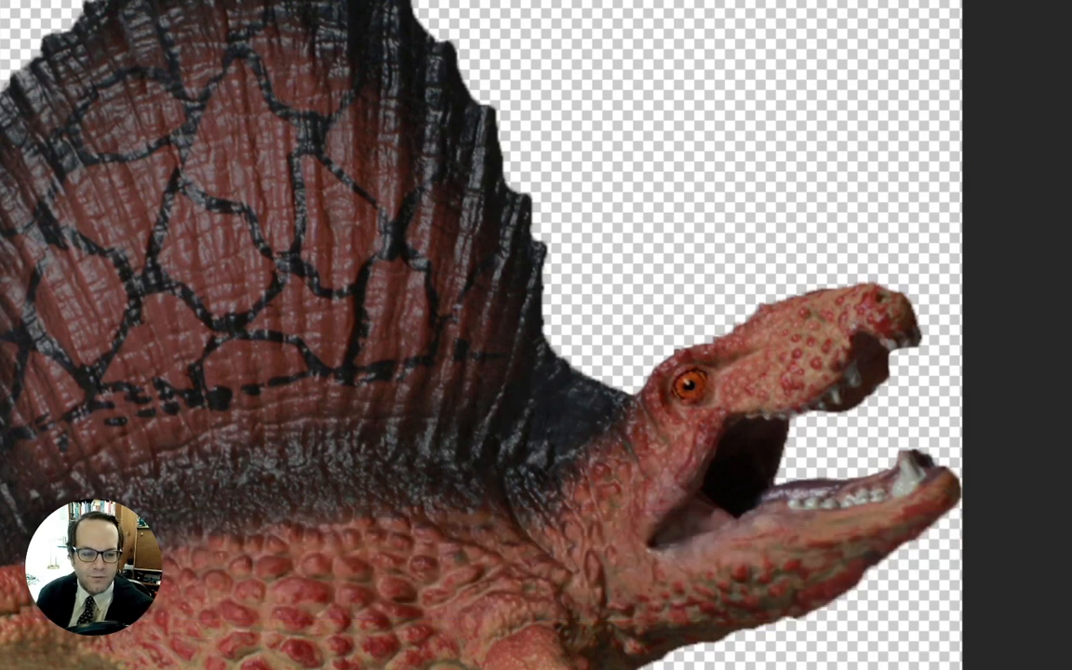
key("super+s")
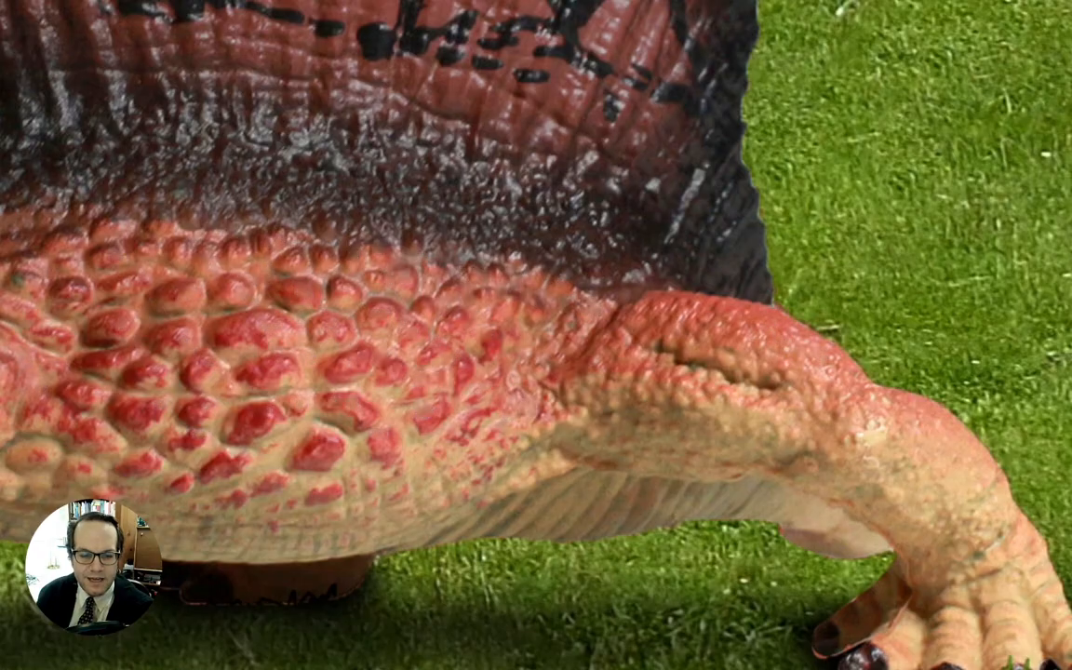
left_click_drag(148, 354, 339, 526)
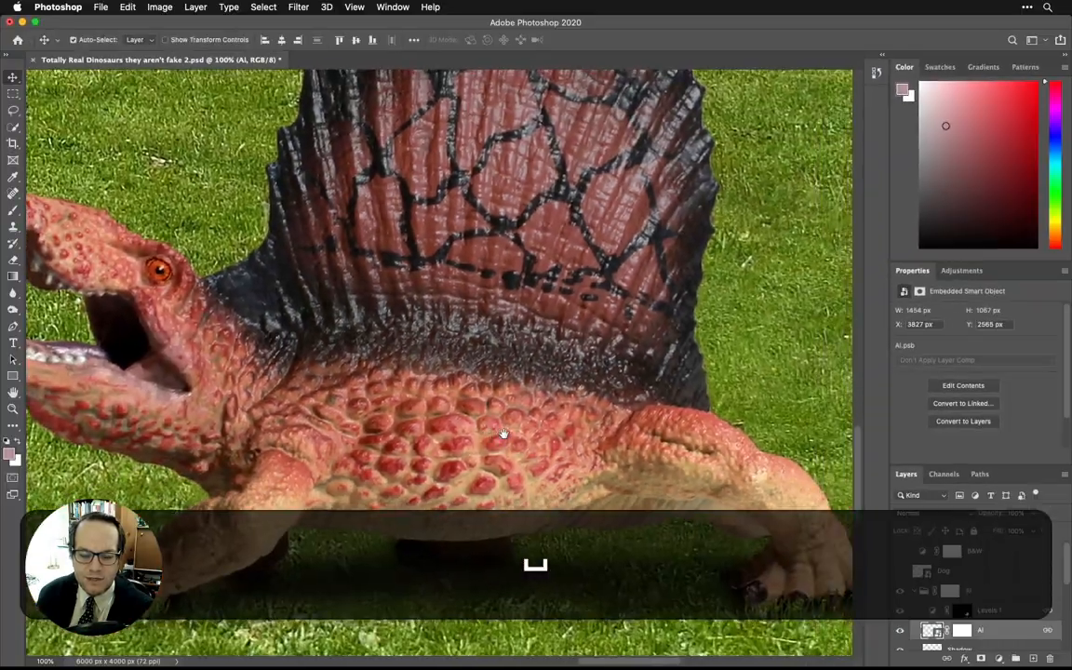